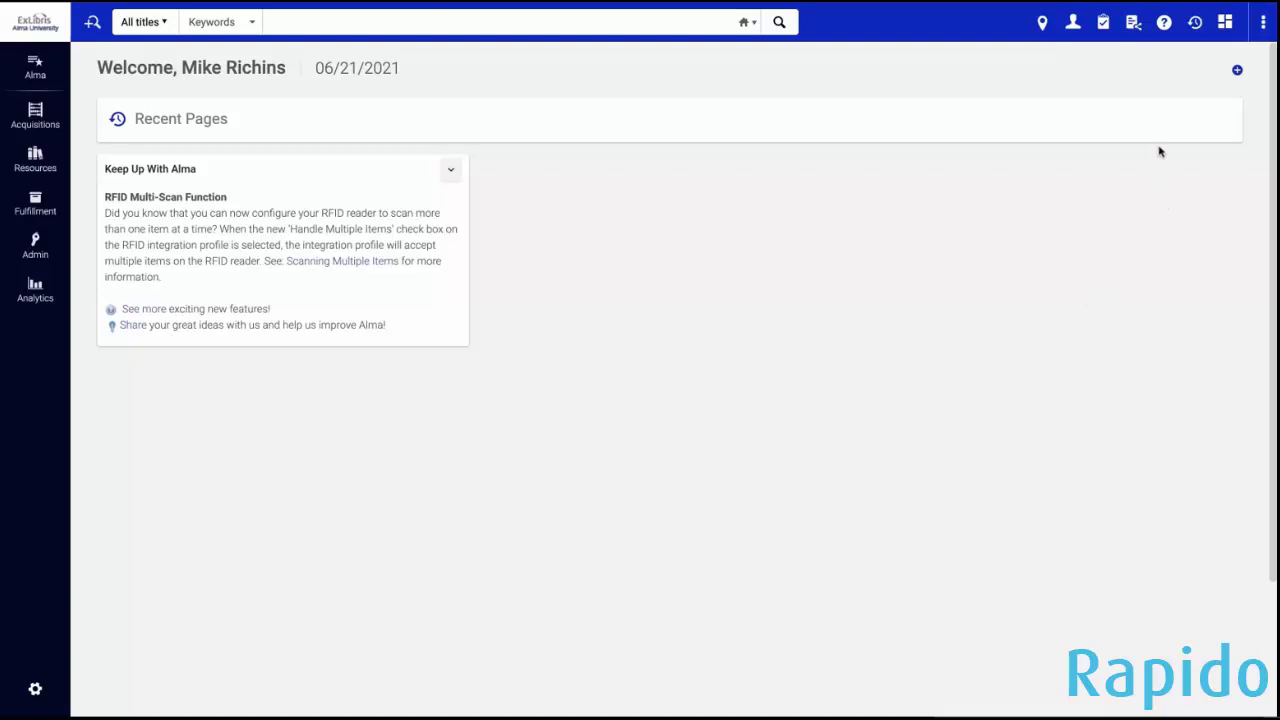
# Step: List all active borrowing requests (45) from the Resource Sharing Requests overview
pyautogui.click(1134, 26)
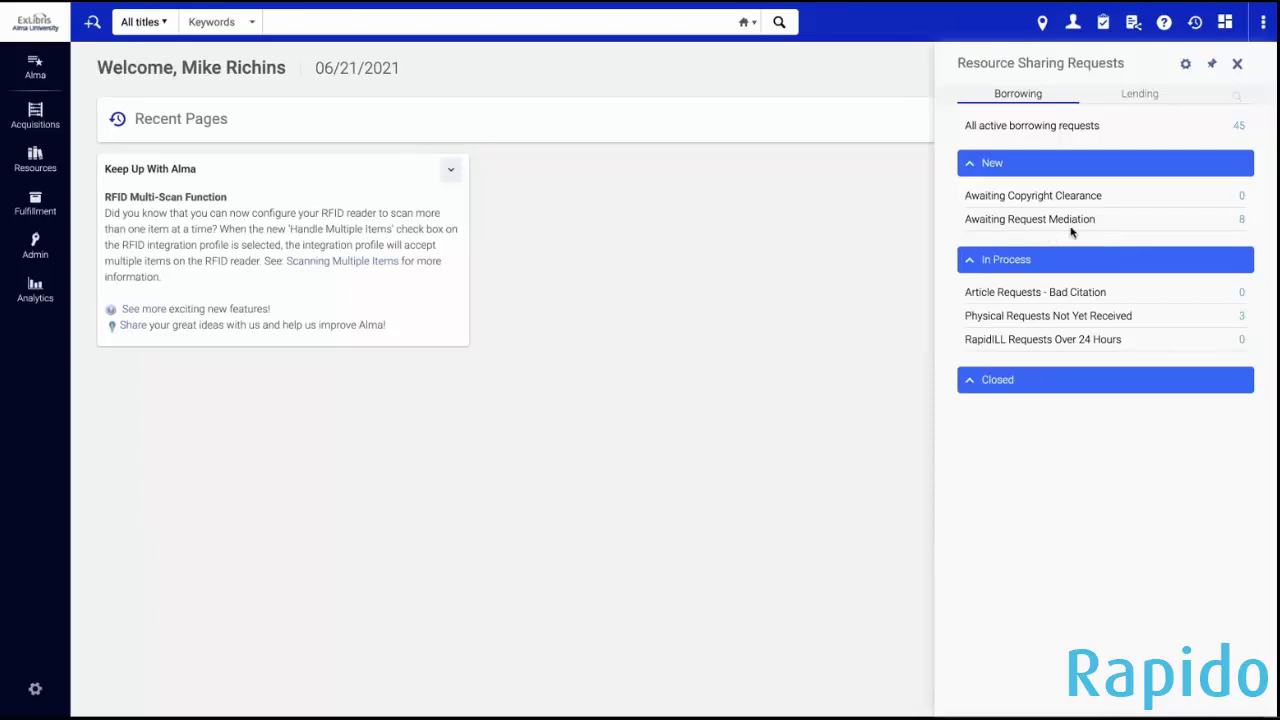
pyautogui.click(1040, 128)
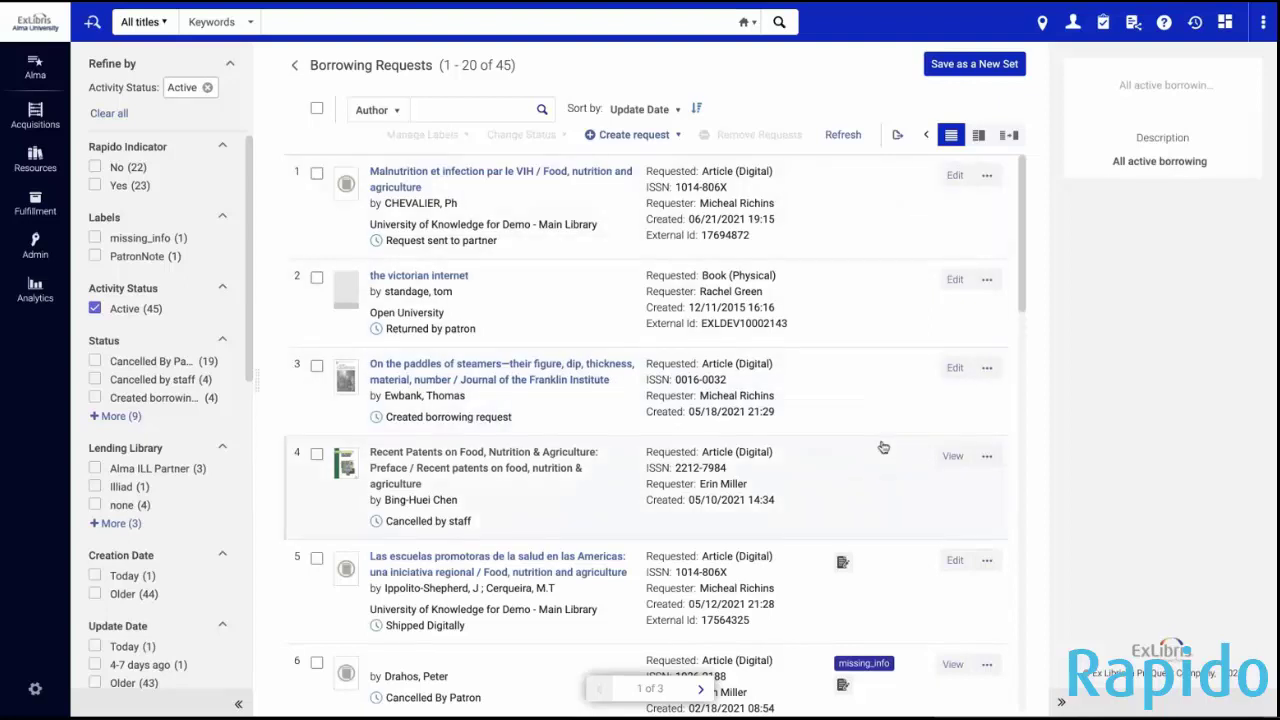
pyautogui.scroll(-4, 883, 447)
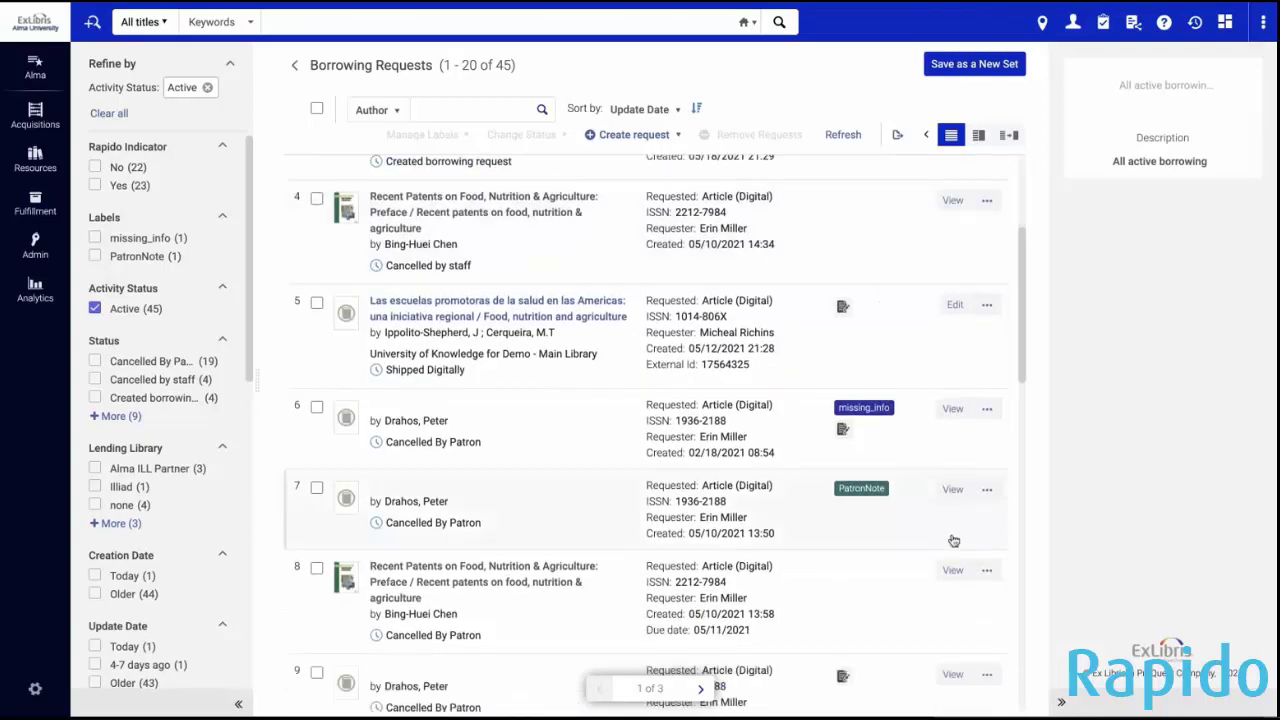
pyautogui.scroll(1, 877, 343)
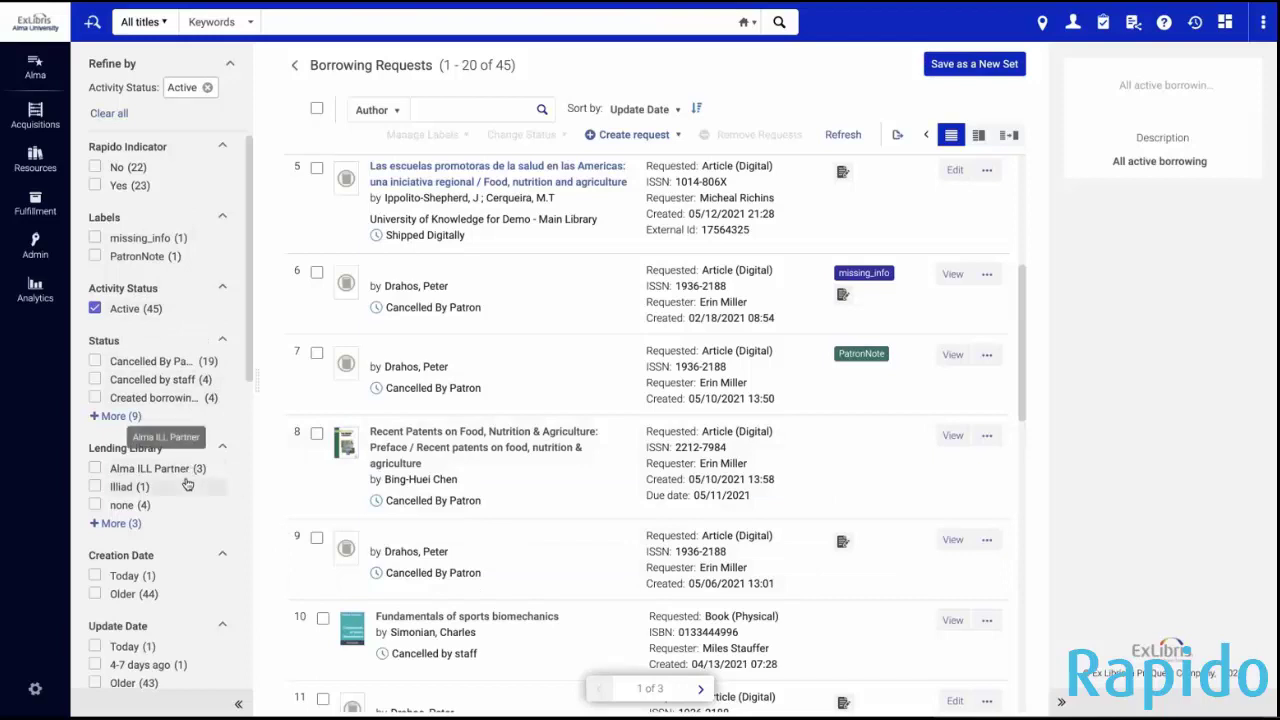
pyautogui.scroll(-1, 180, 470)
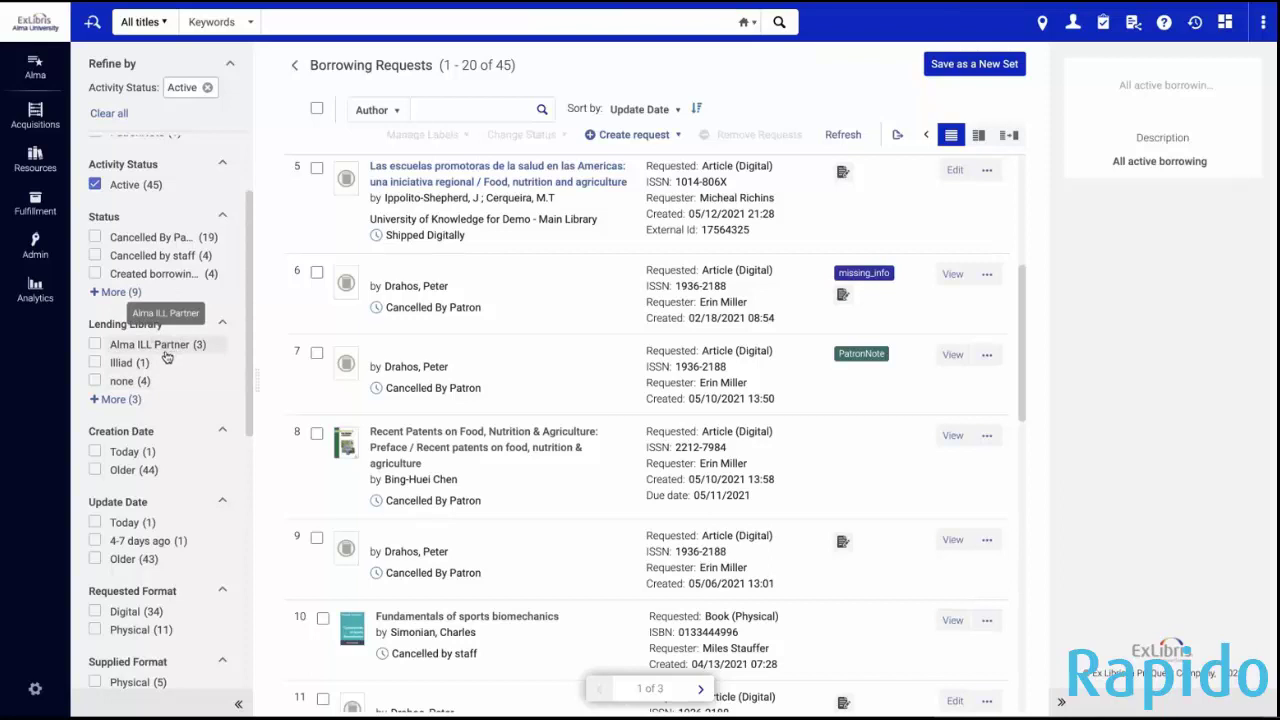
pyautogui.click(95, 345)
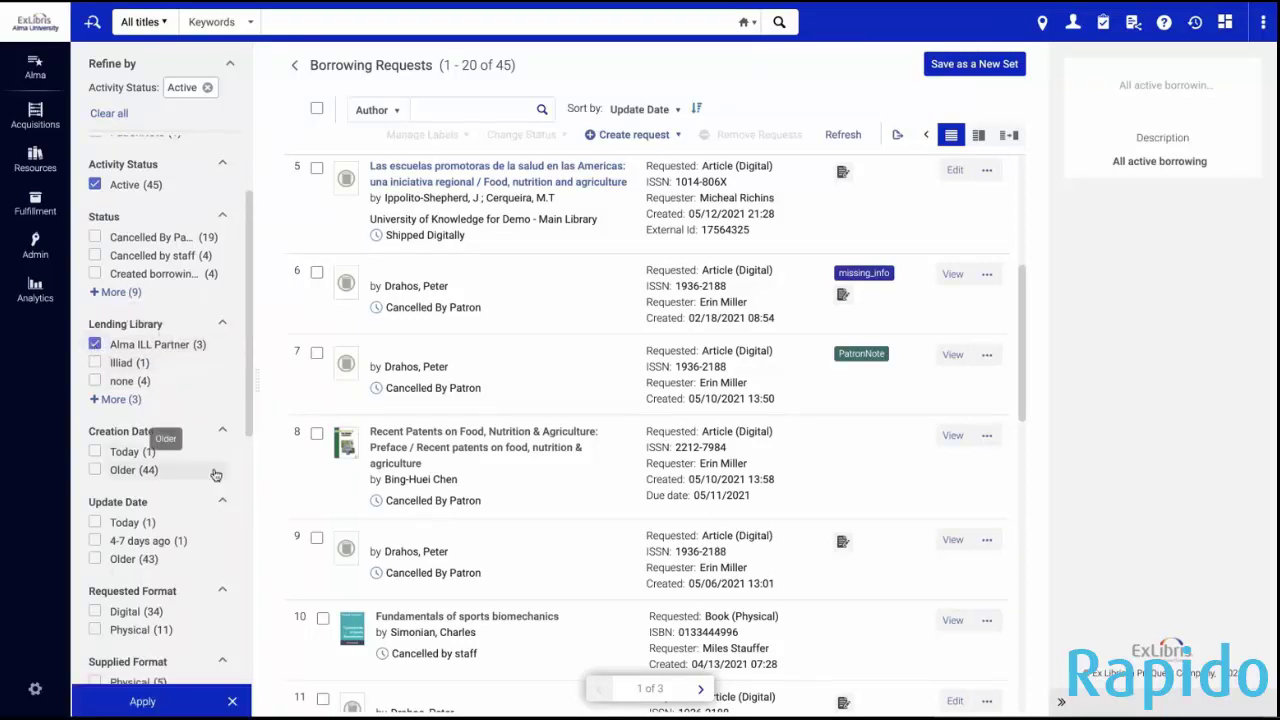
# Step: Filter the active borrowing requests to lending library Alma ILL Partner, leaving 3 requests
pyautogui.scroll(-1, 215, 476)
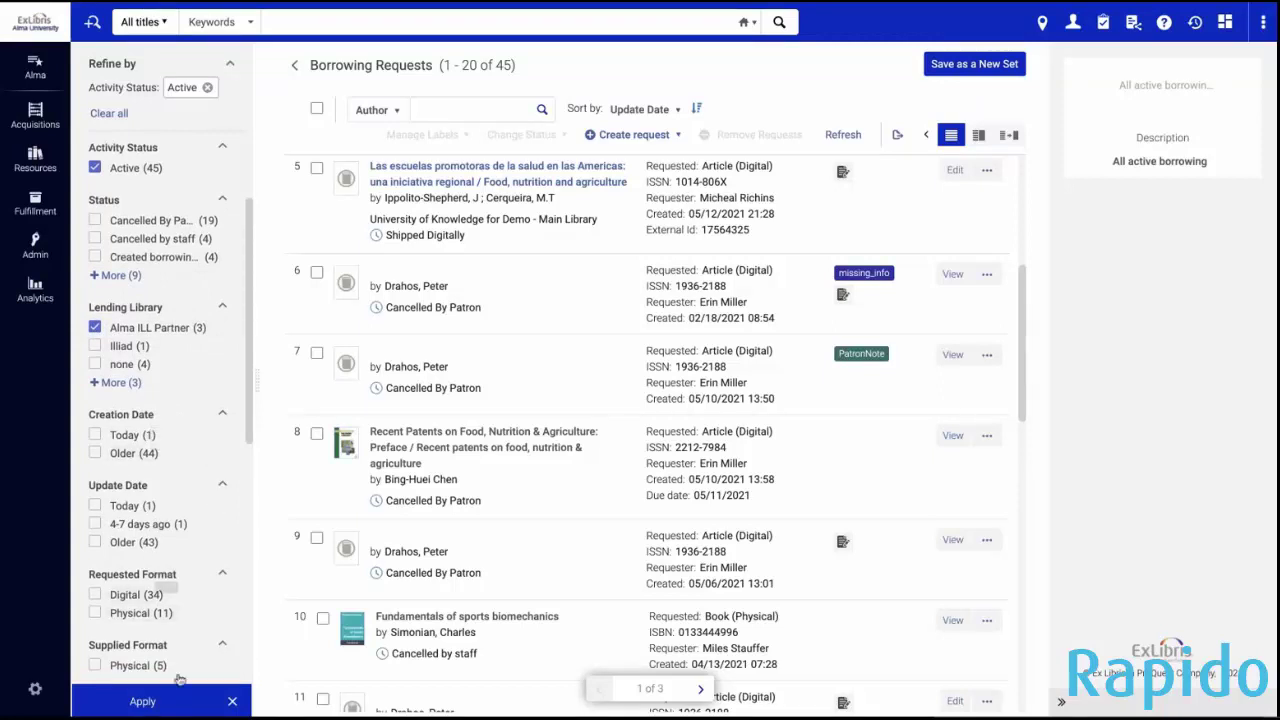
pyautogui.click(142, 702)
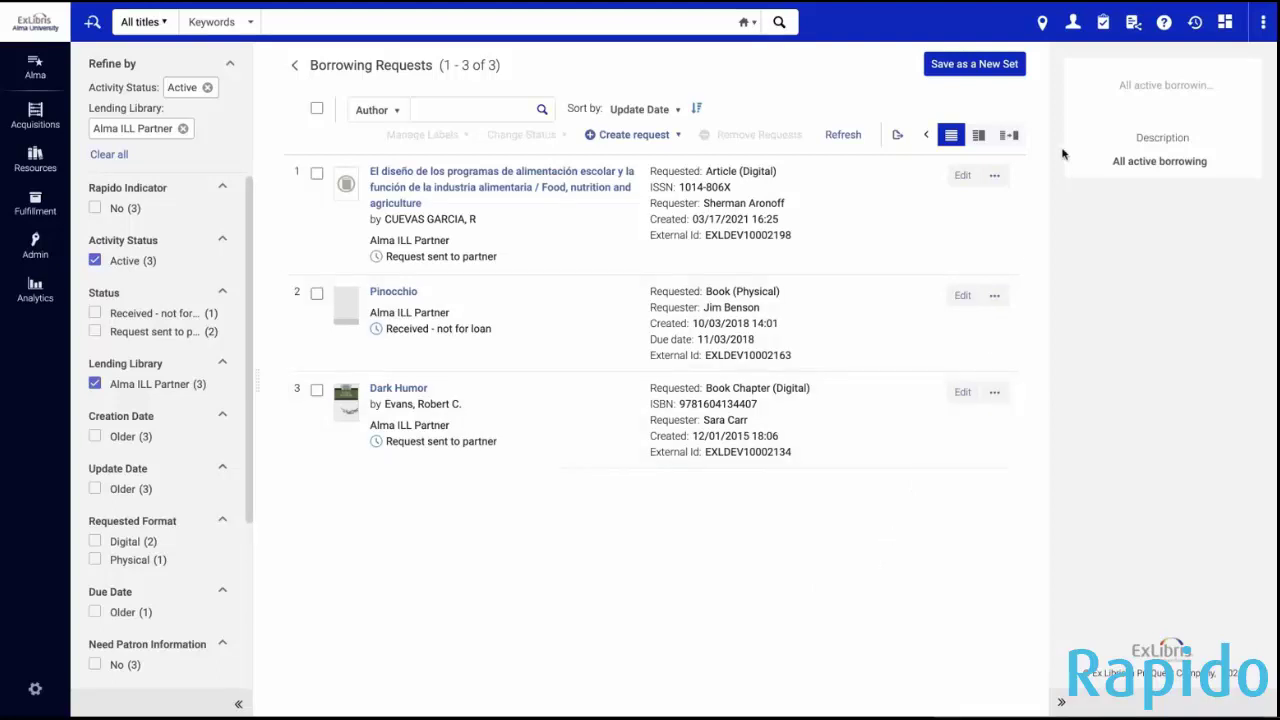
pyautogui.click(983, 65)
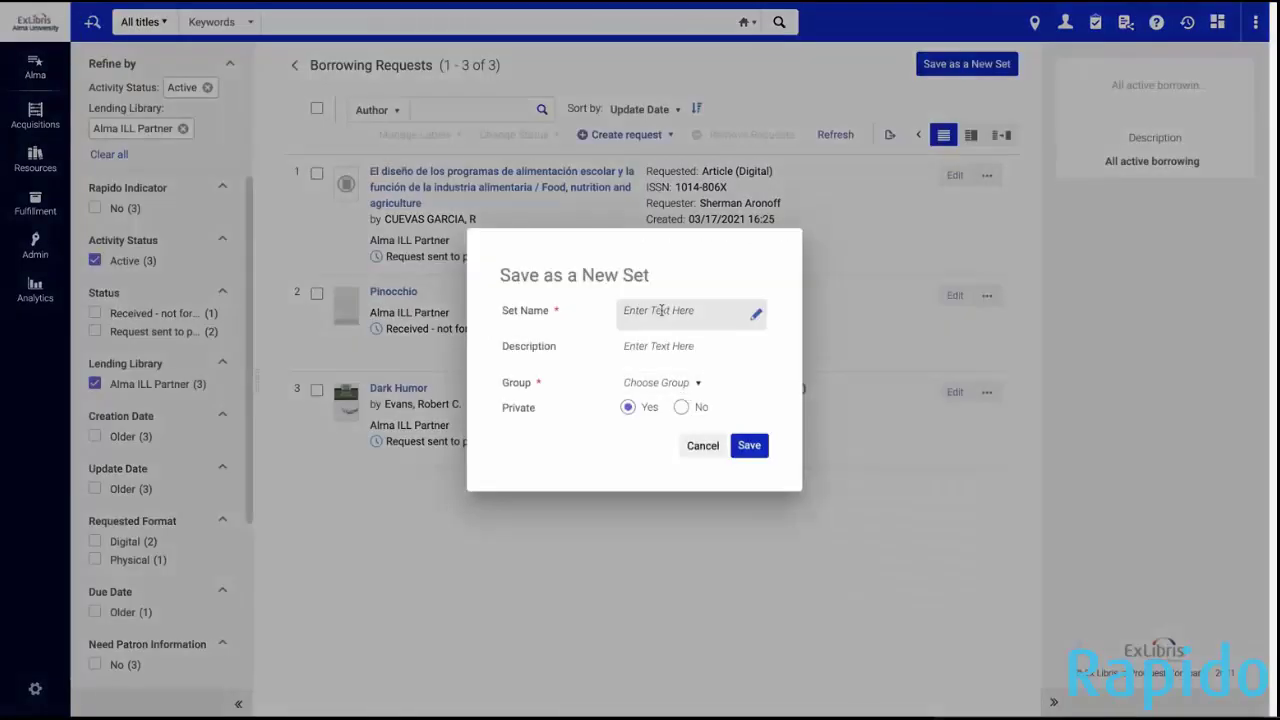
pyautogui.click(661, 311)
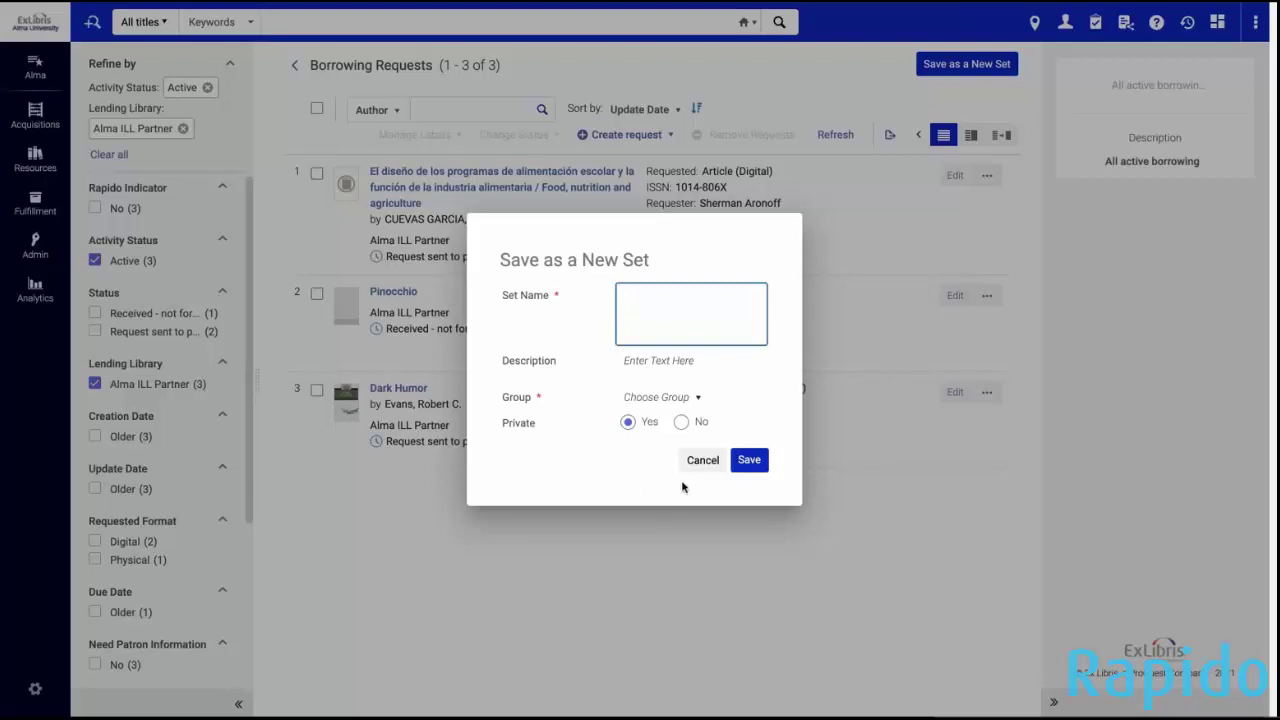
pyautogui.click(702, 460)
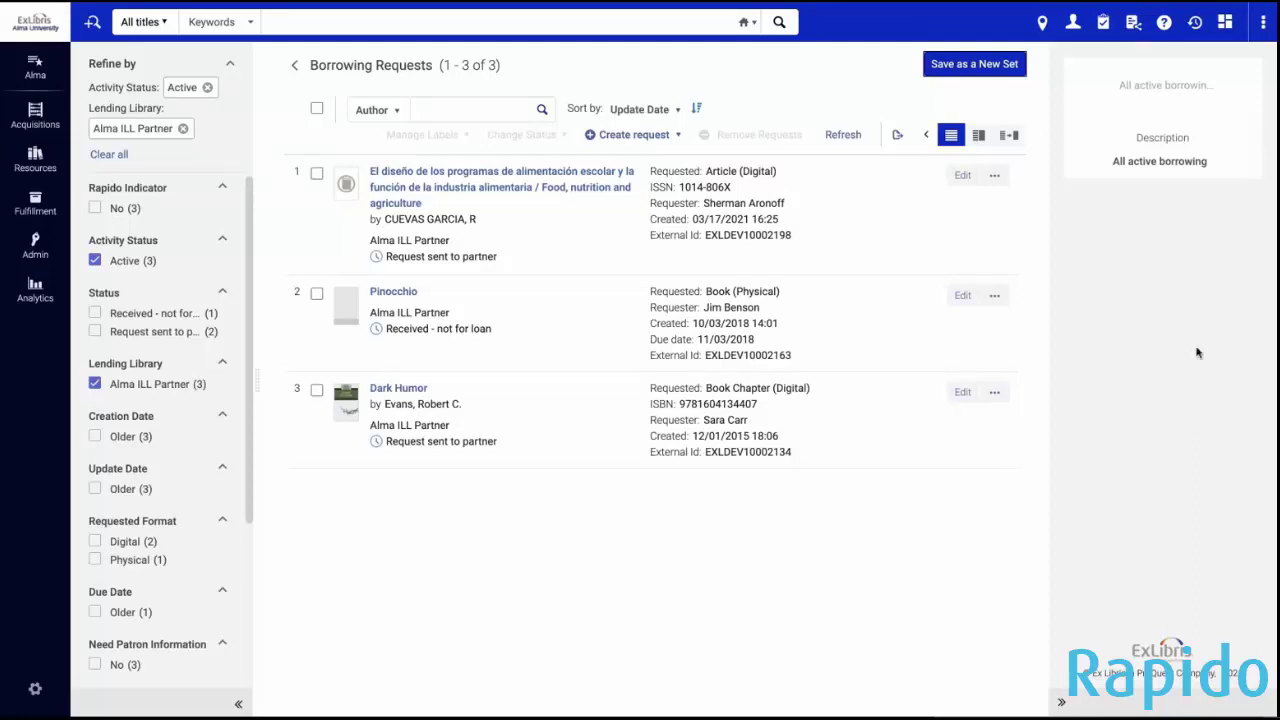
# Step: Open Manage Sets for resource sharing requests and view the Lending request sets
pyautogui.click(1133, 21)
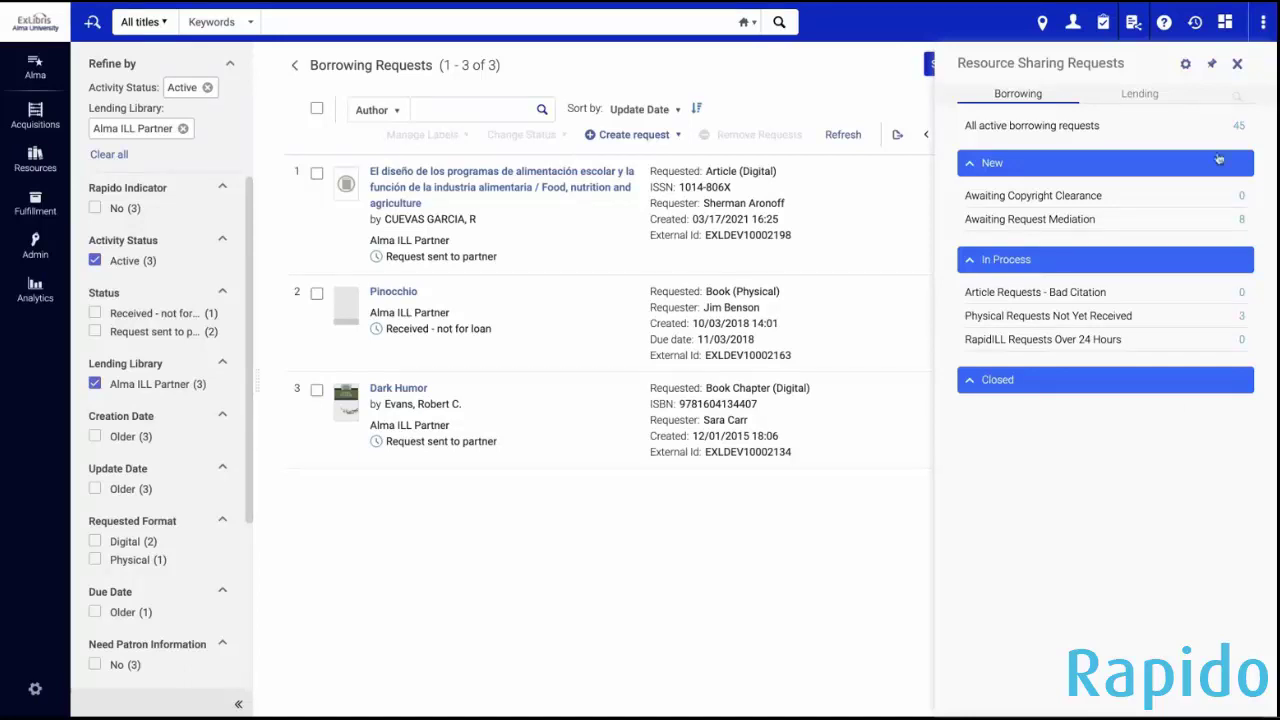
pyautogui.click(1186, 65)
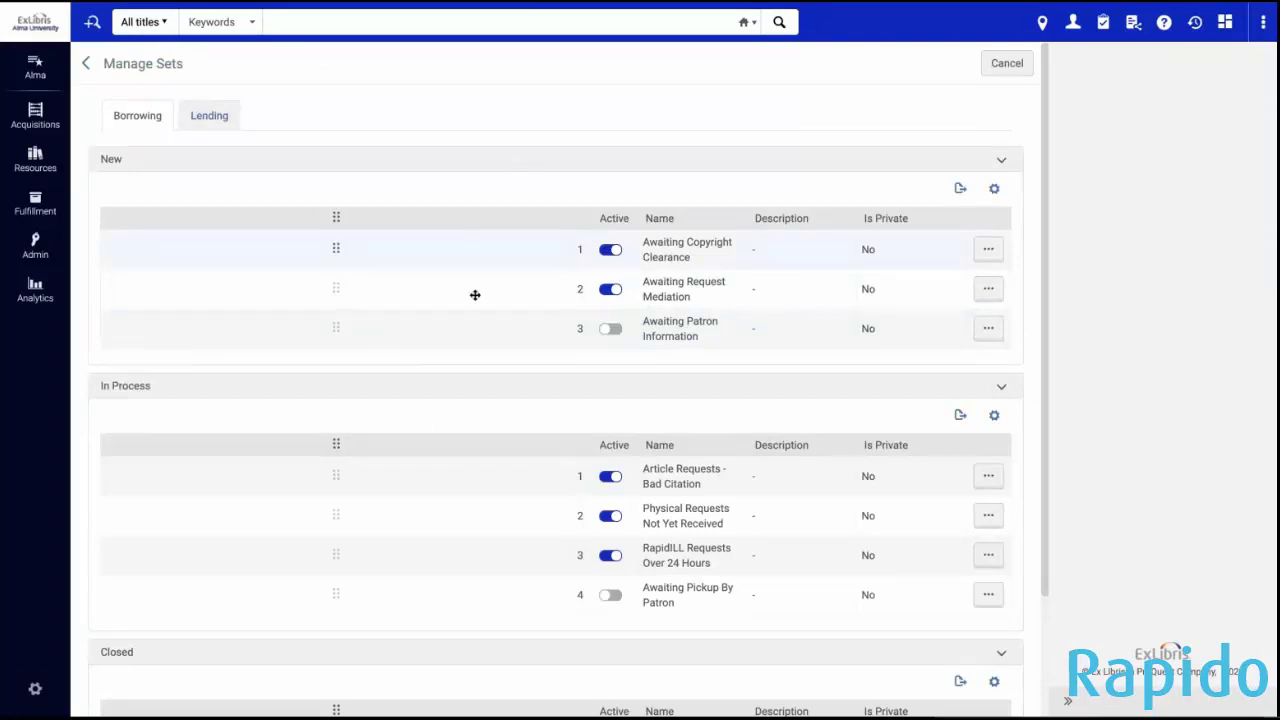
pyautogui.click(204, 119)
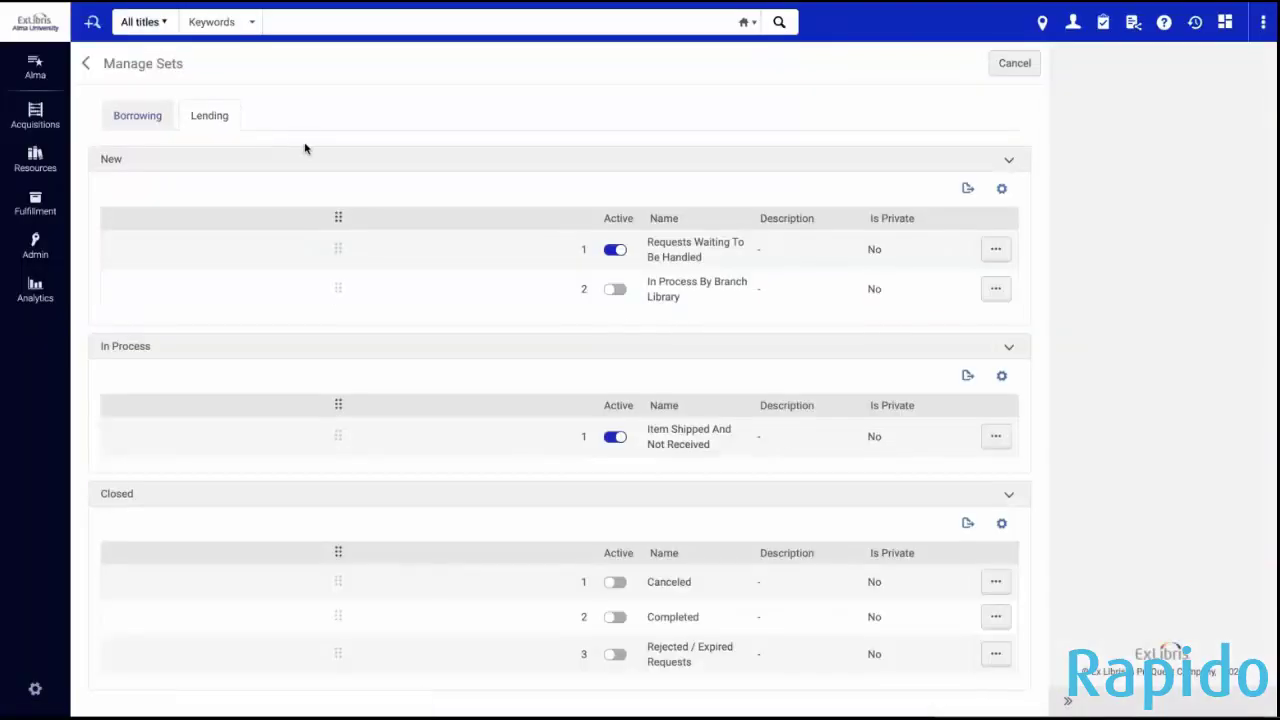
# Step: Return to the borrowing request sets, then dismiss the reopened requests overview
pyautogui.click(134, 119)
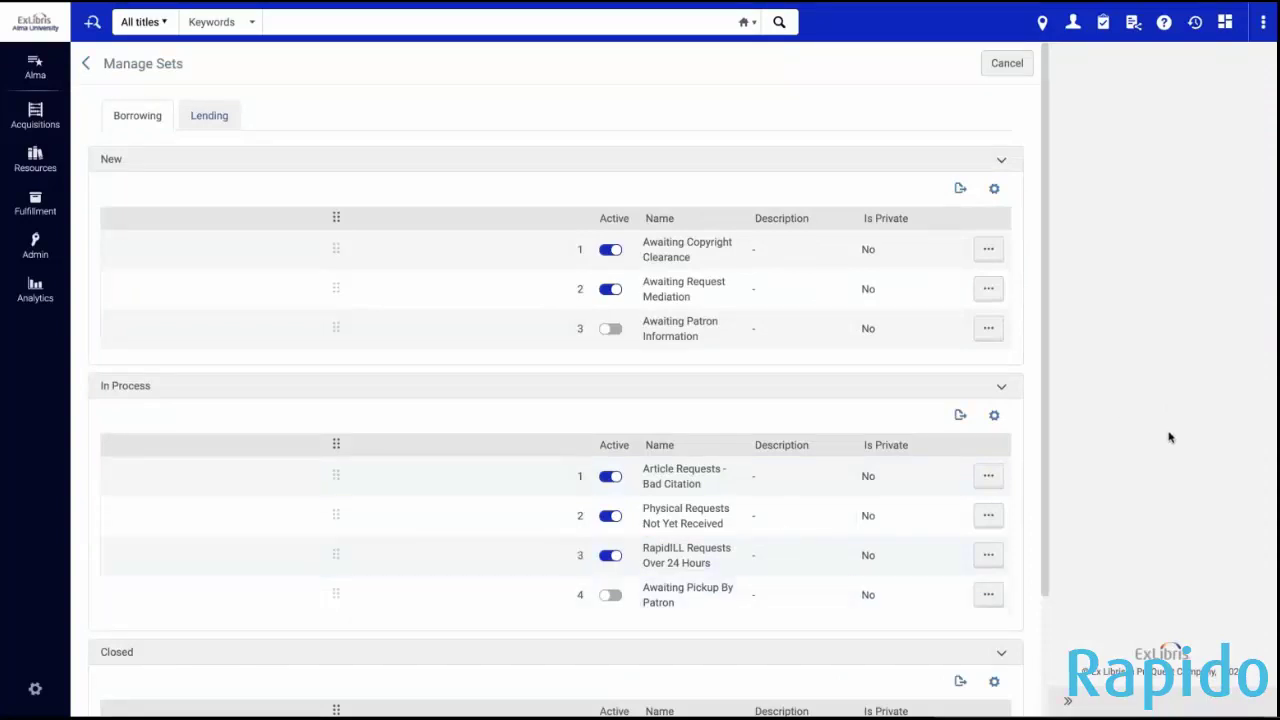
pyautogui.click(1133, 22)
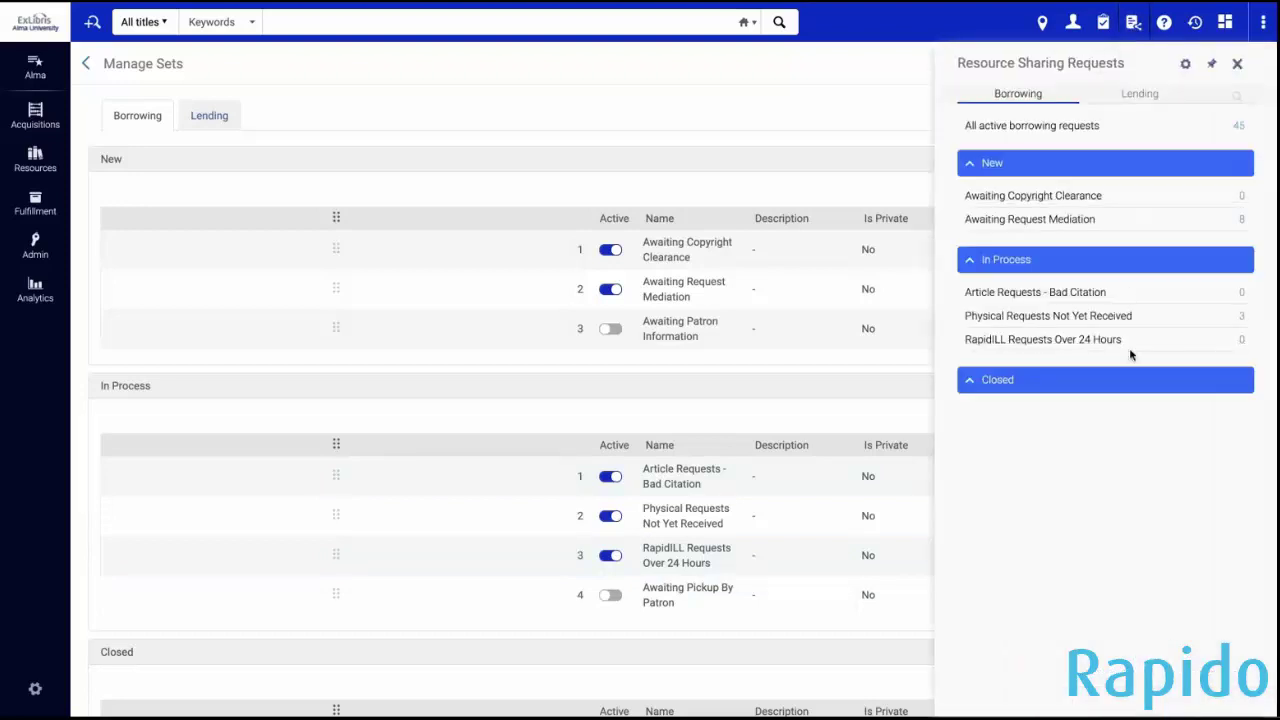
pyautogui.click(863, 183)
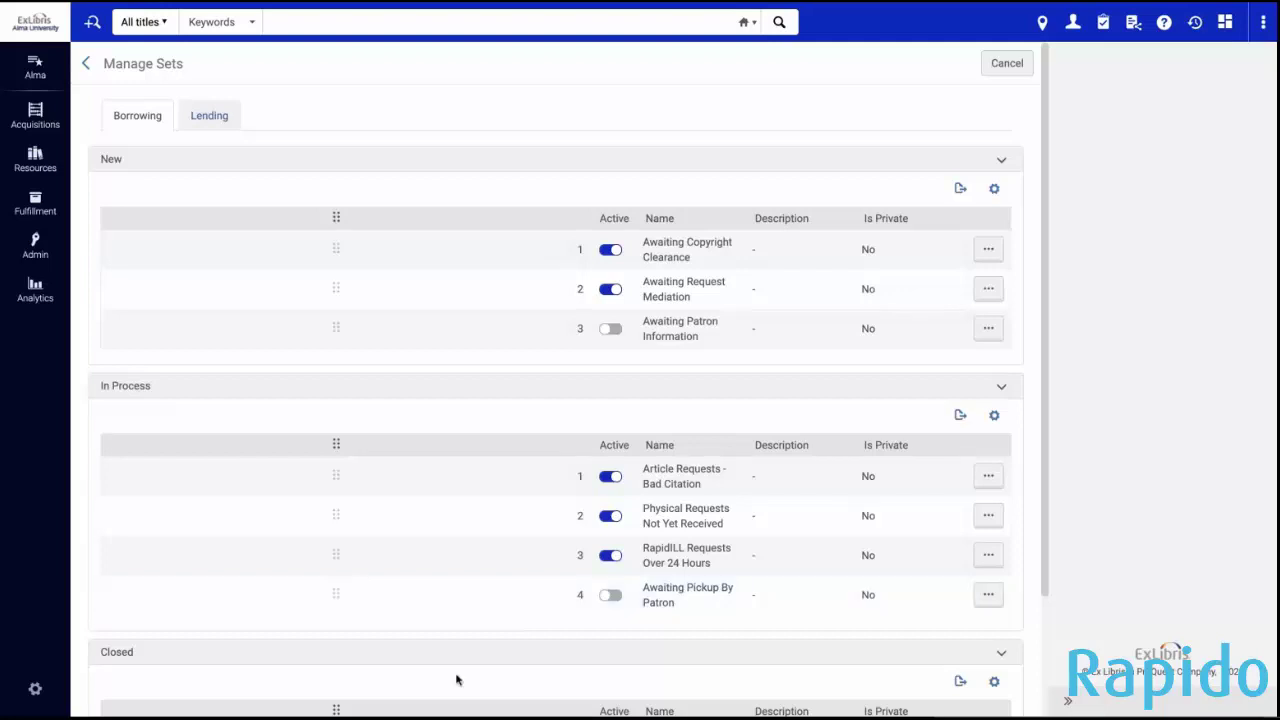
# Step: Open the Resource Sharing Library member from Configuration > Resource Sharing > Members
pyautogui.click(33, 692)
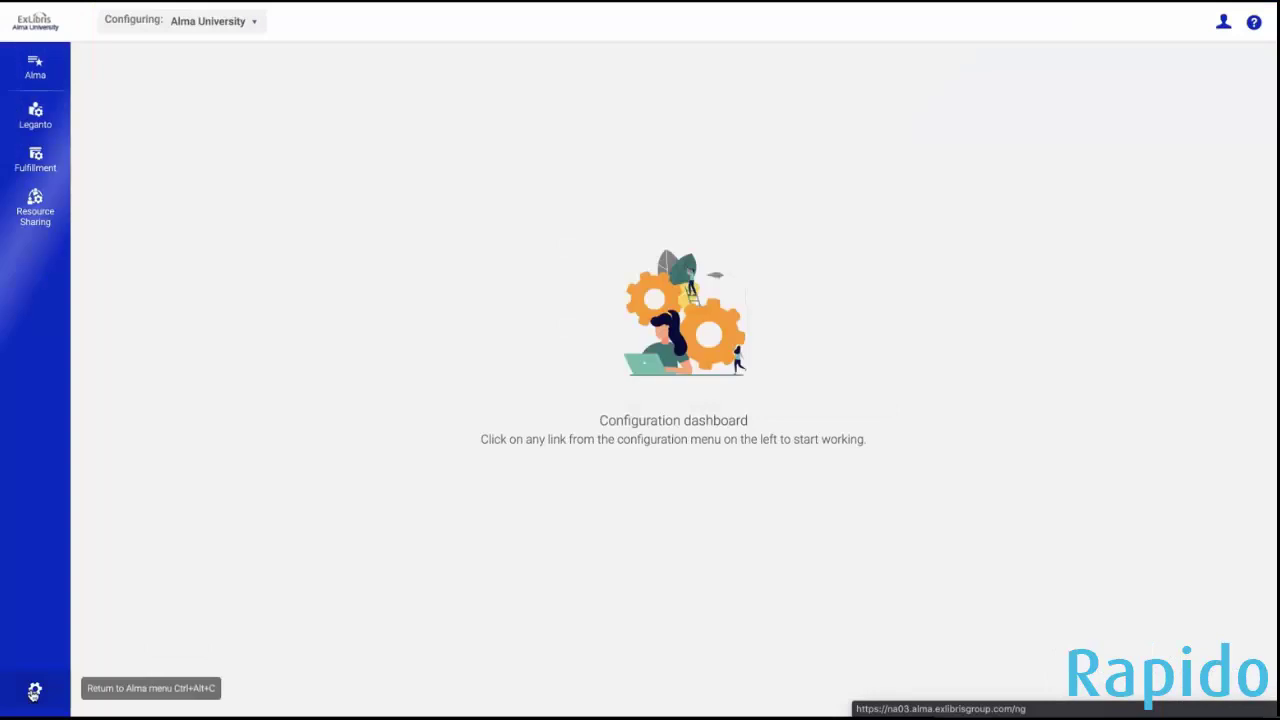
pyautogui.click(33, 206)
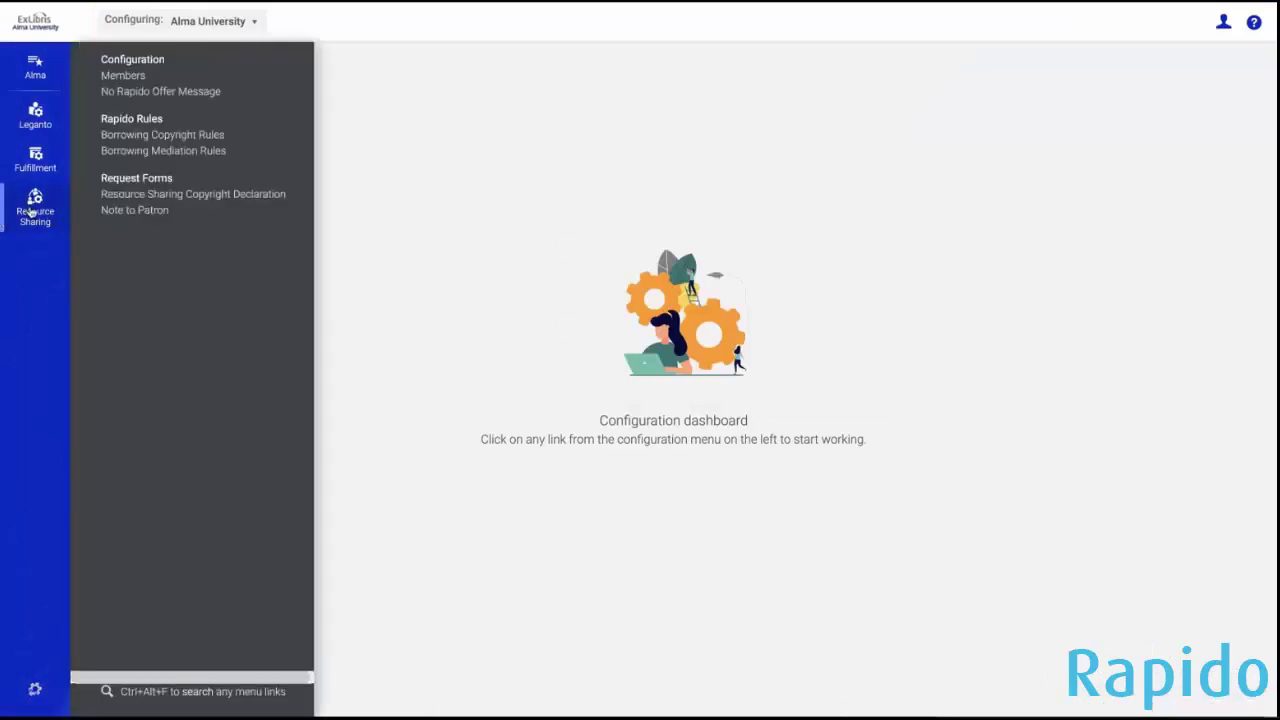
pyautogui.click(126, 77)
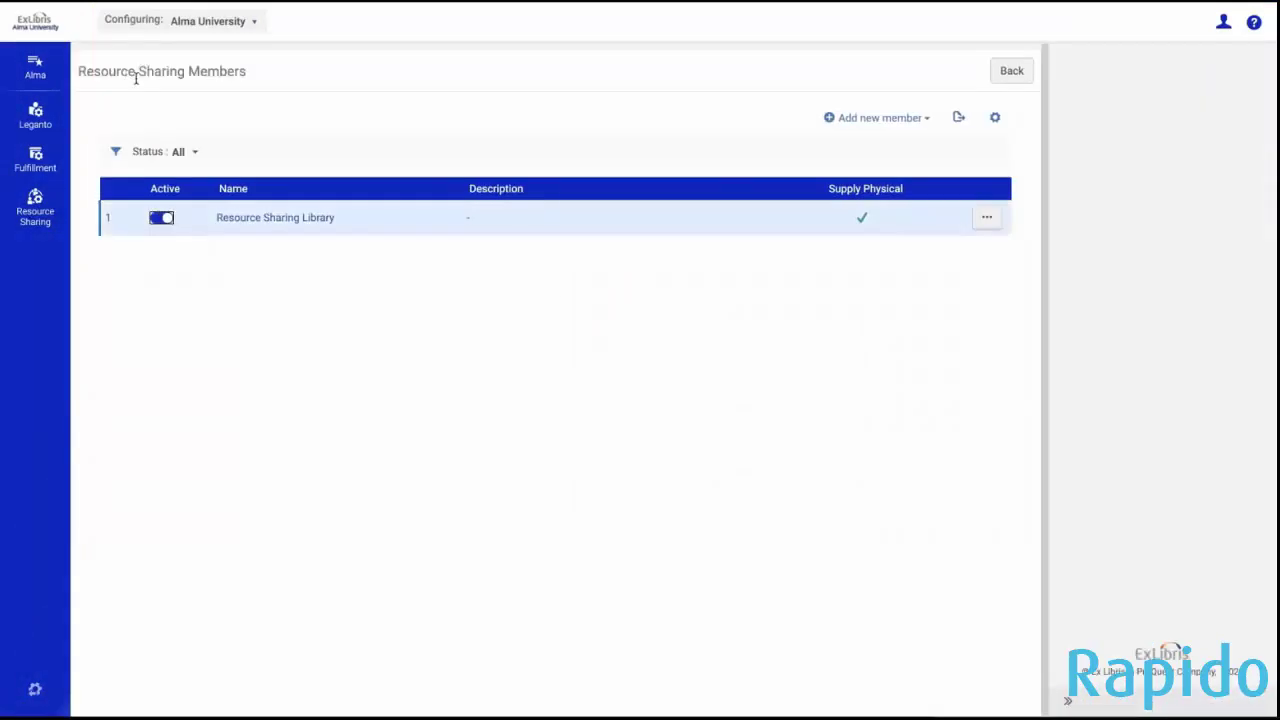
pyautogui.click(309, 216)
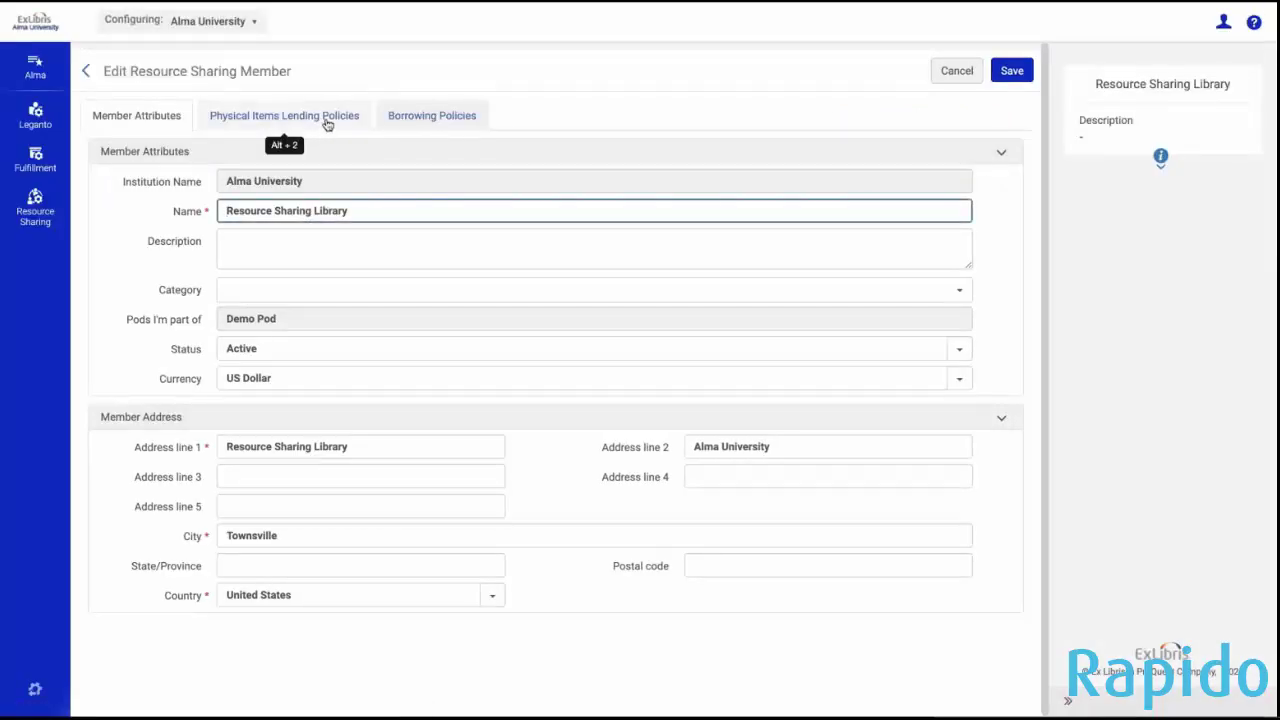
# Step: Review the Physical Items Lending Policies: lendable items supplied to Demo Pod with 120-day loans
pyautogui.click(328, 118)
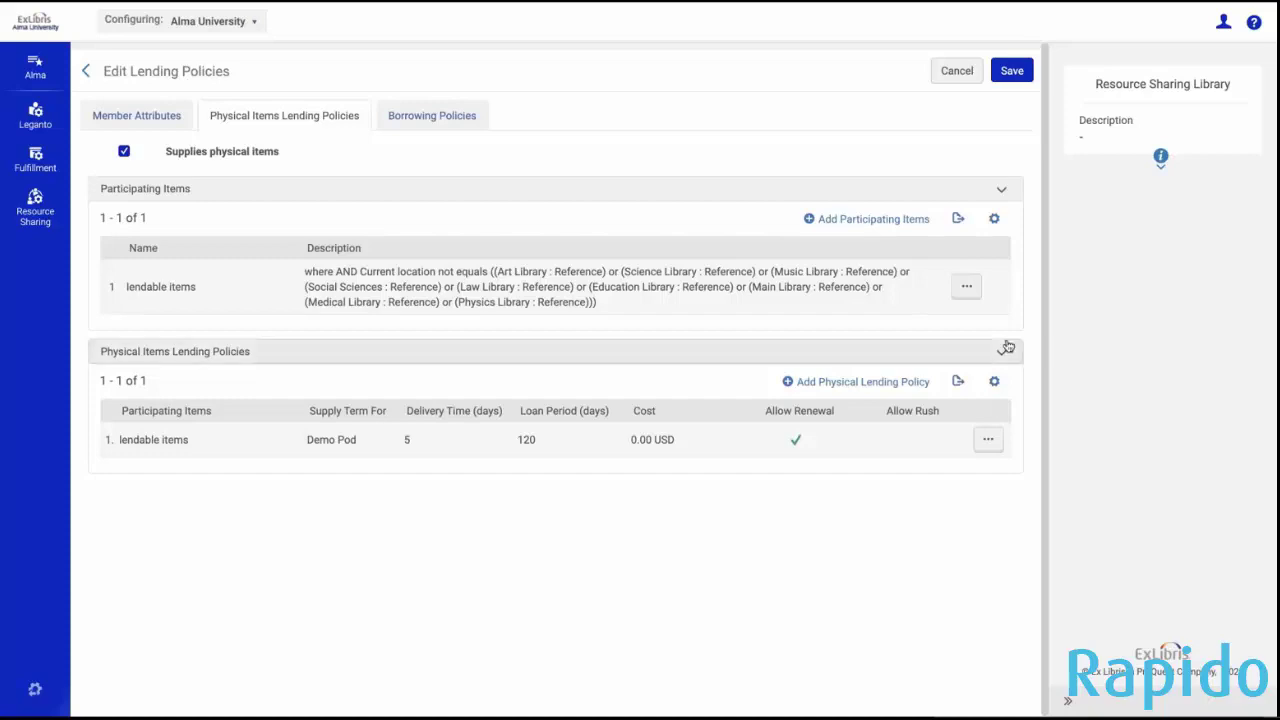
pyautogui.click(966, 286)
# Step: Check the lendable items group's conditions unchanged, then view Borrowing Policies: Demo Pod priority, Fastest delivery
pyautogui.click(930, 327)
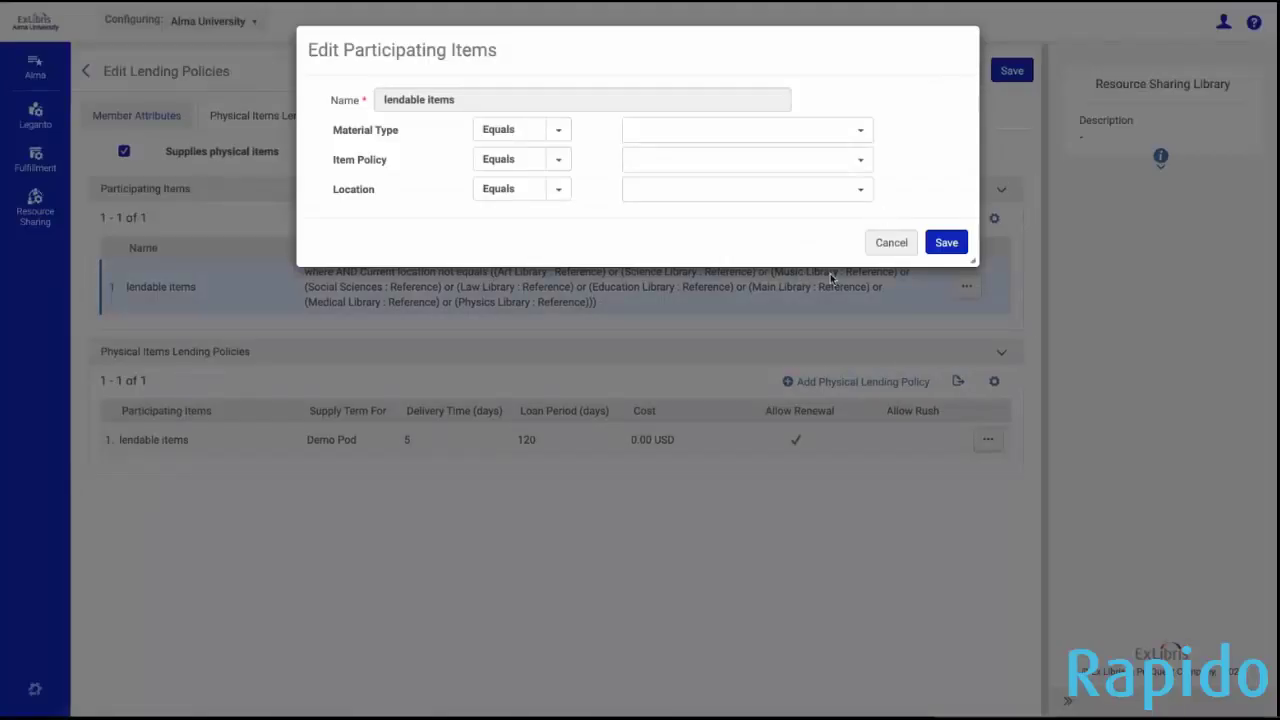
pyautogui.click(893, 246)
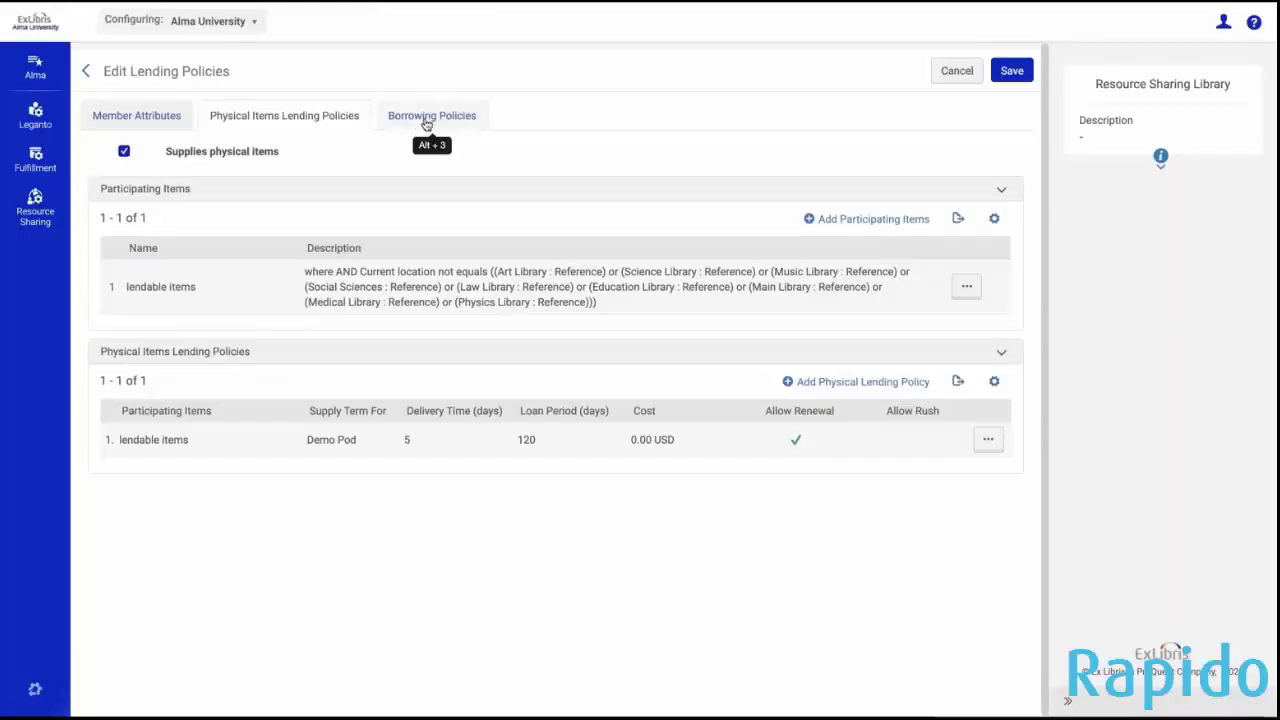
pyautogui.click(425, 120)
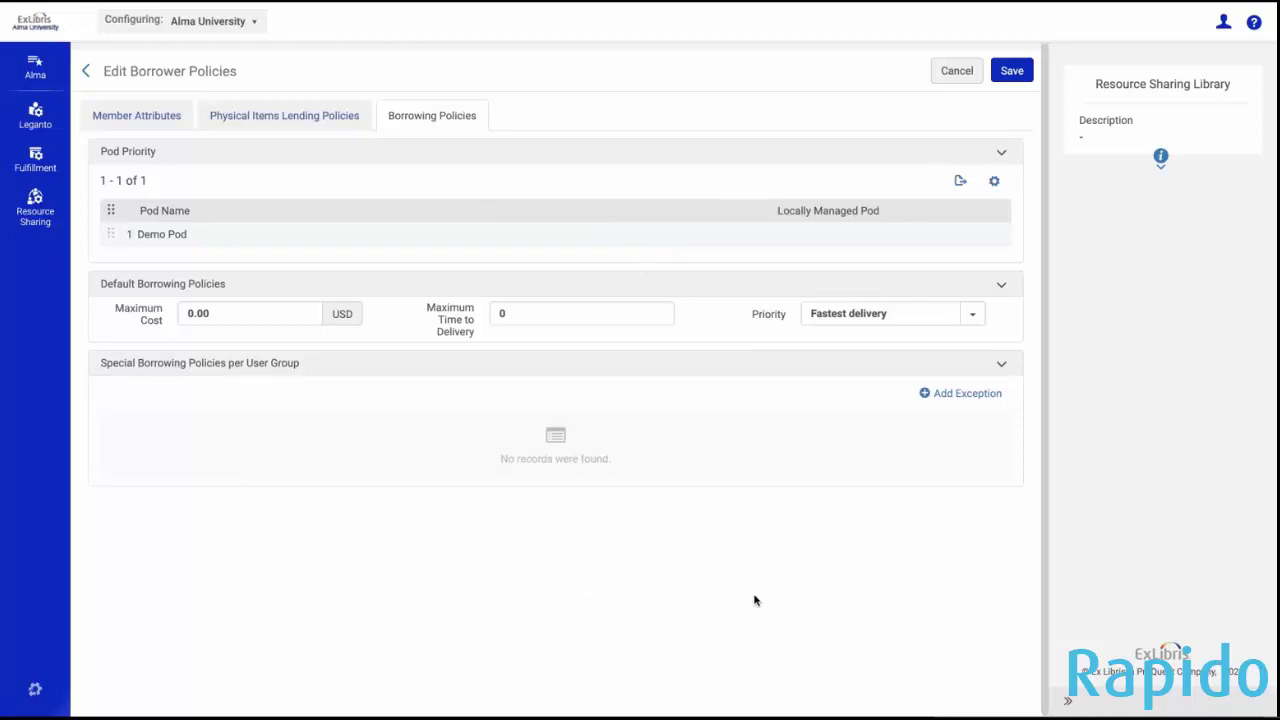
# Step: Discard member edits and open Borrowing Copyright Rules, showing Rule of Five and No Copyrights Required
pyautogui.click(950, 72)
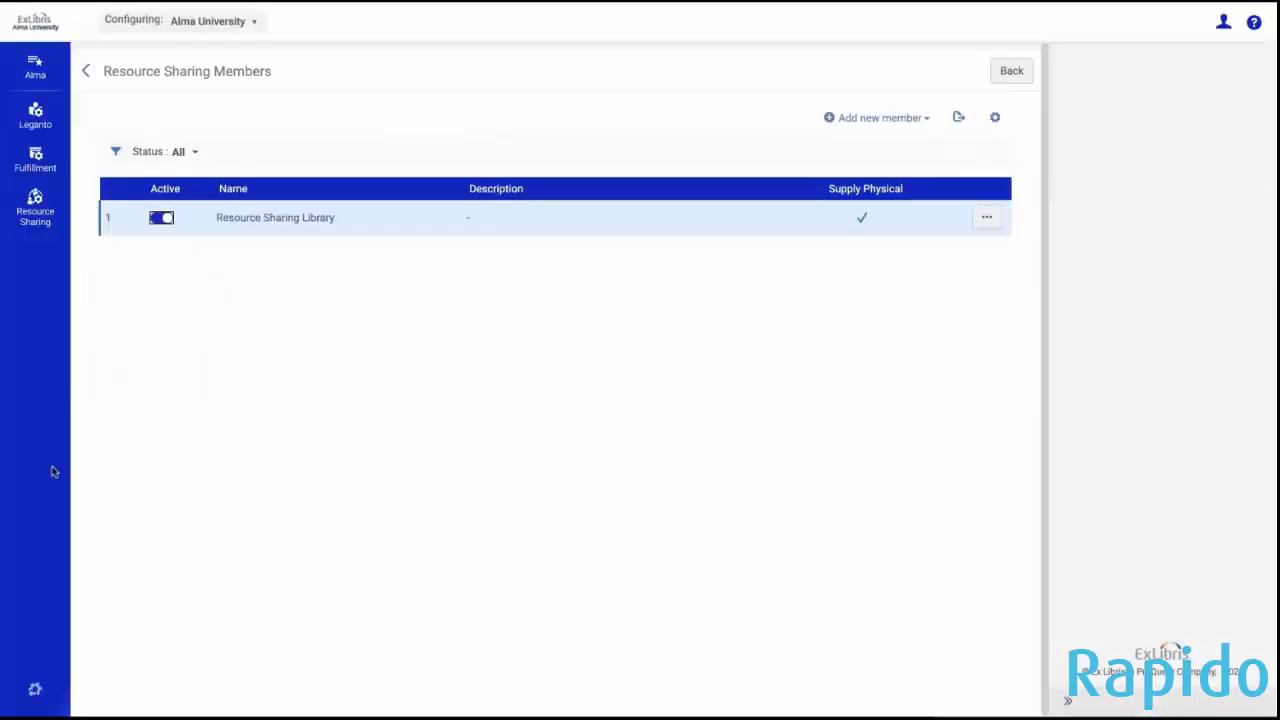
pyautogui.click(34, 214)
pyautogui.click(192, 133)
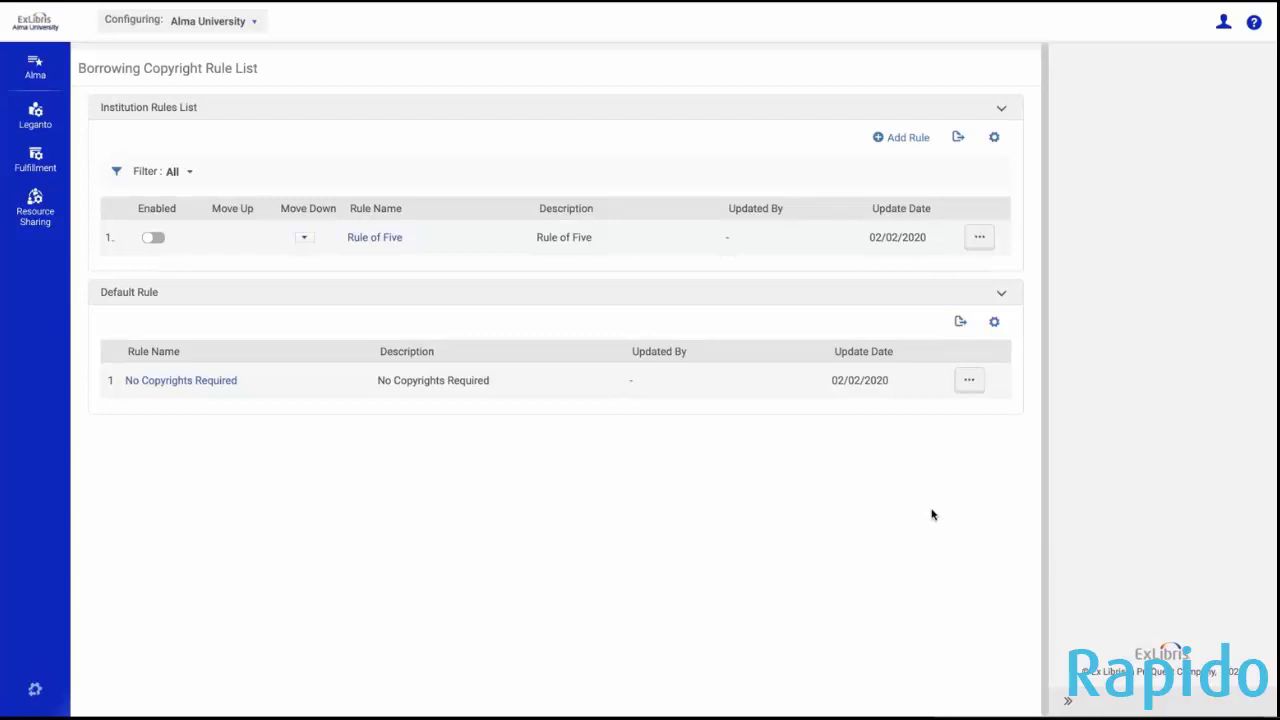
pyautogui.click(980, 237)
pyautogui.click(950, 268)
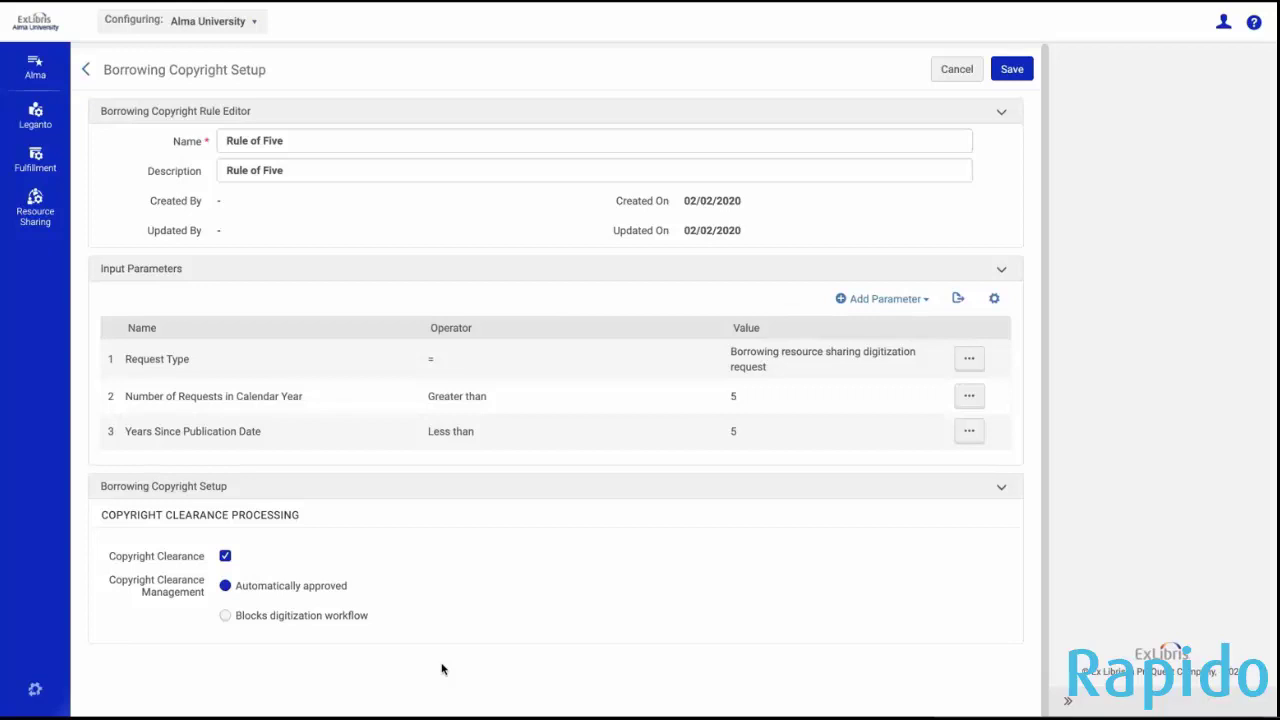
pyautogui.click(225, 616)
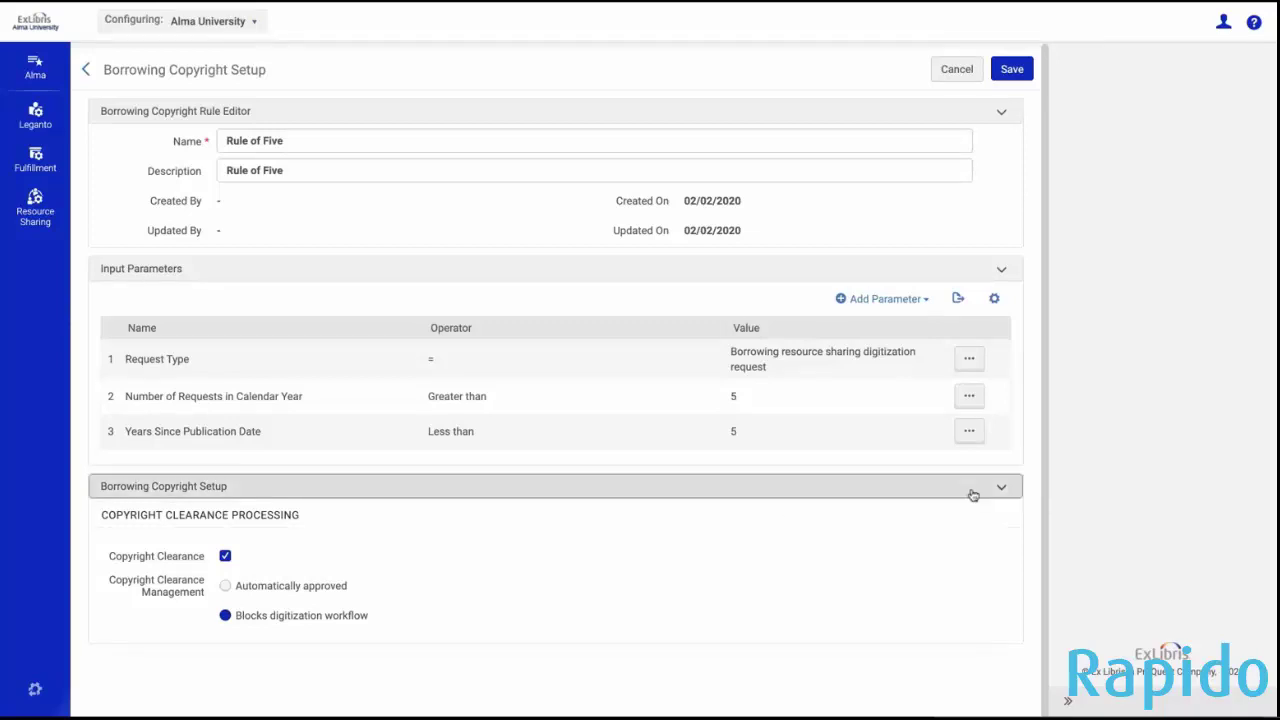
pyautogui.click(962, 75)
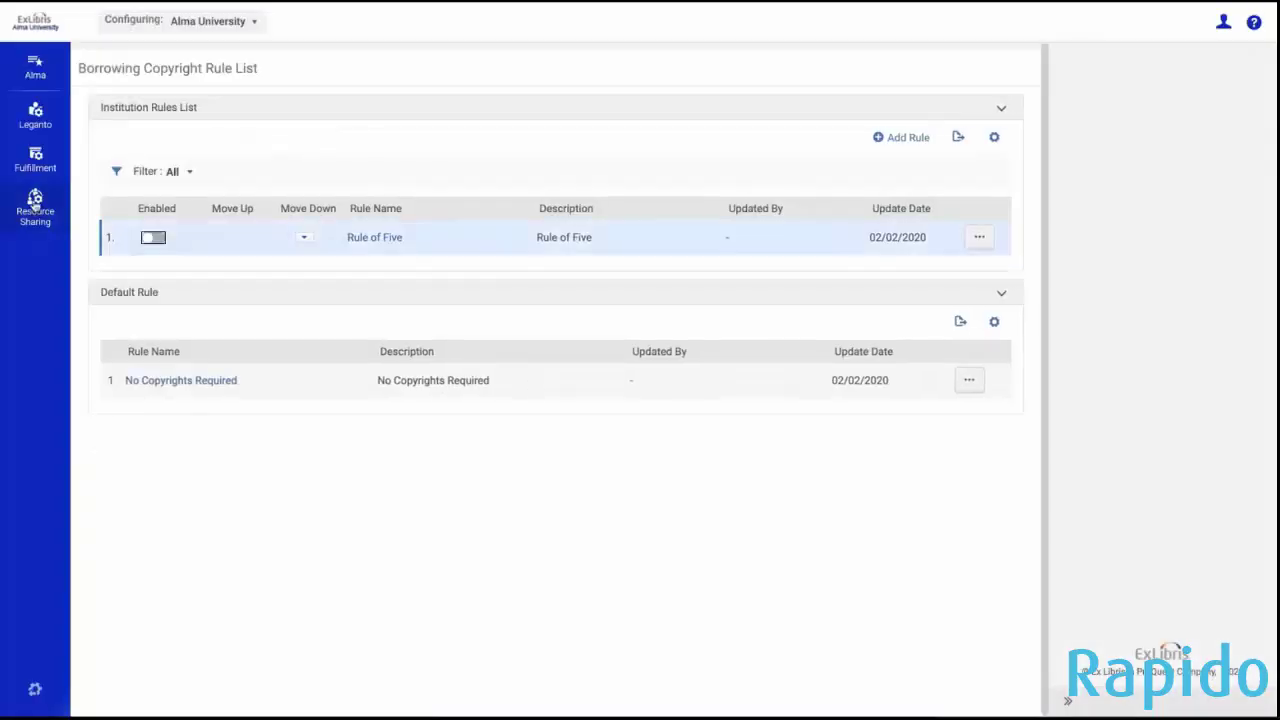
# Step: Open the Borrowing Mediation Rules list and bring up actions for the Missing ISSN rule
pyautogui.click(35, 200)
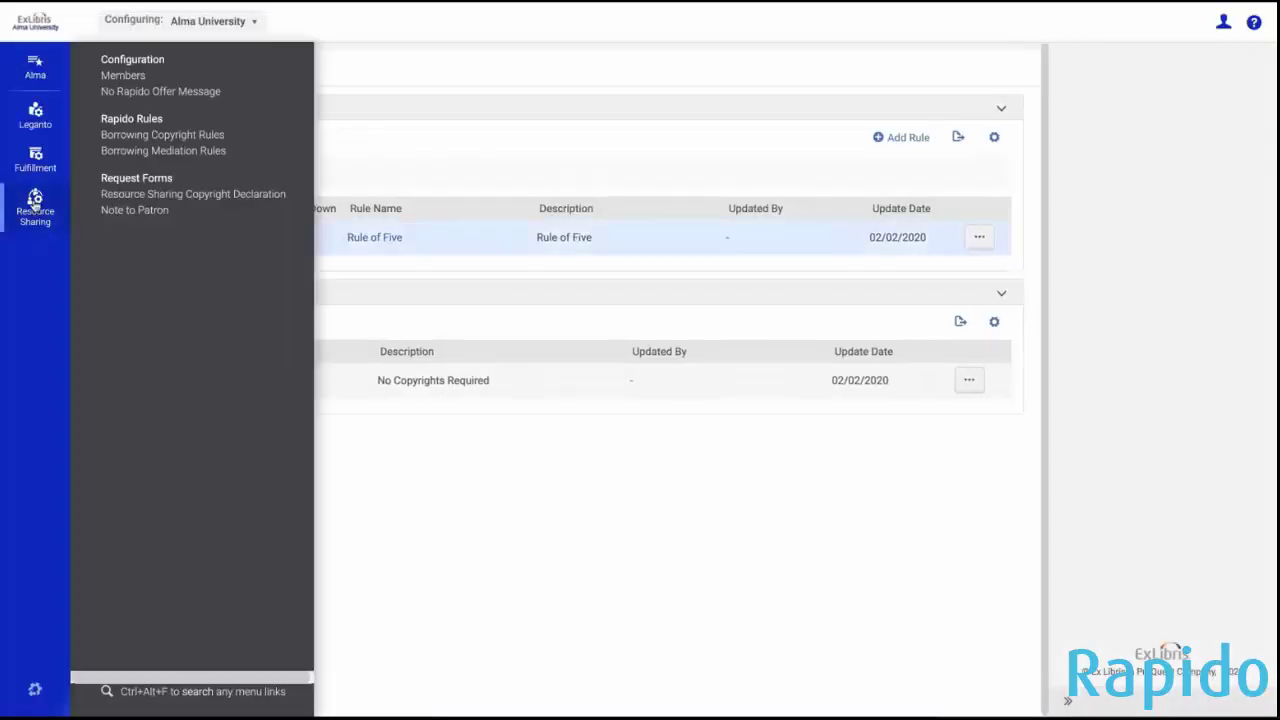
pyautogui.click(163, 151)
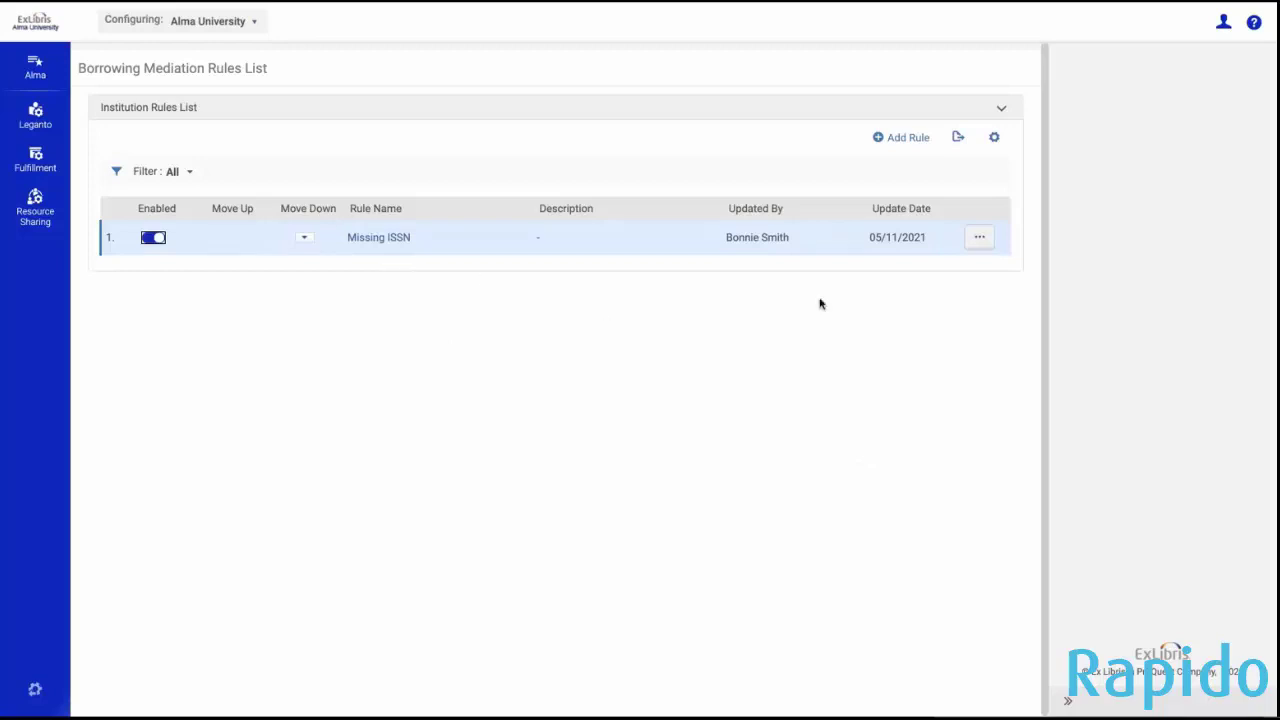
pyautogui.click(976, 237)
# Step: View the Missing ISSN rule without saving, then go home and show Resource Sharing Requests
pyautogui.click(966, 275)
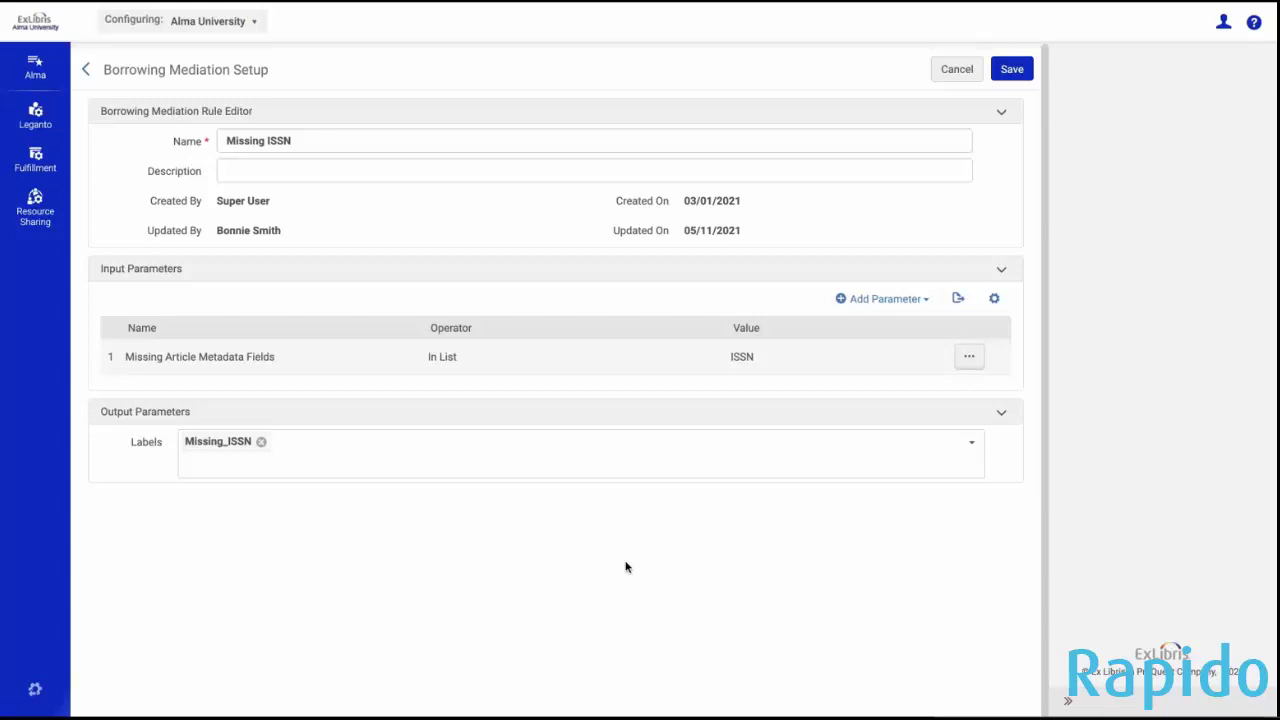
pyautogui.click(958, 68)
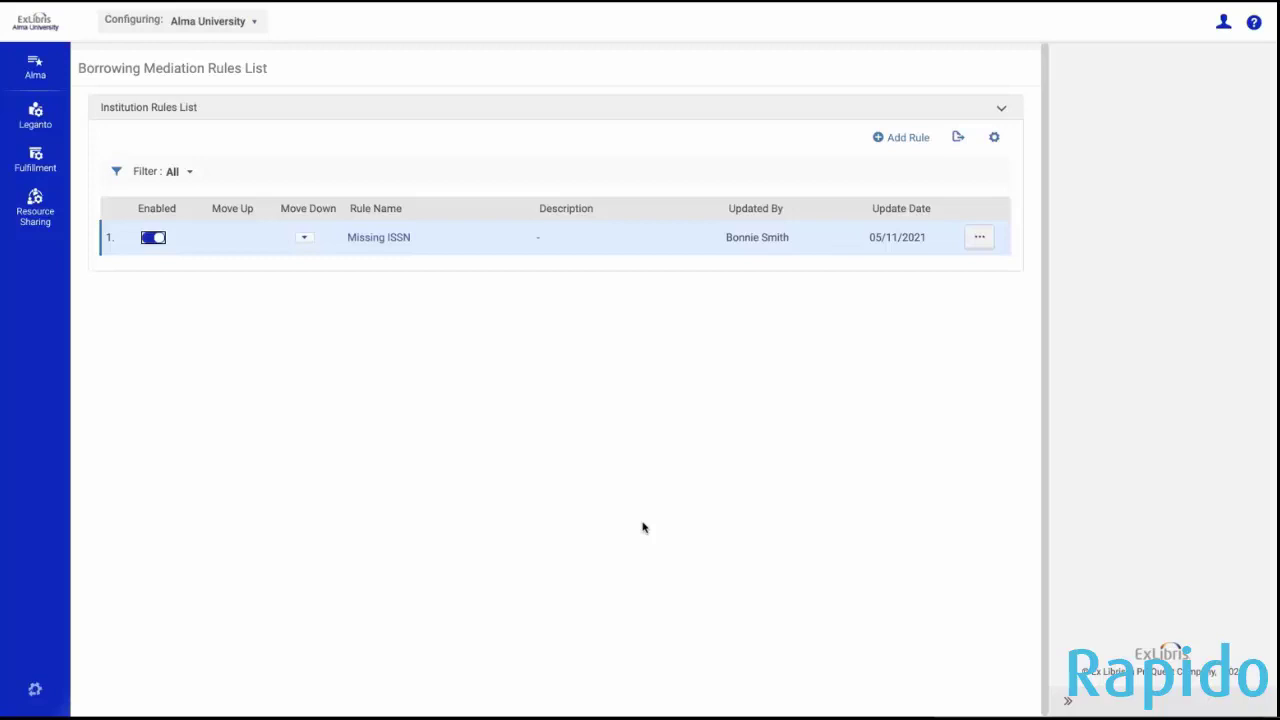
pyautogui.click(34, 689)
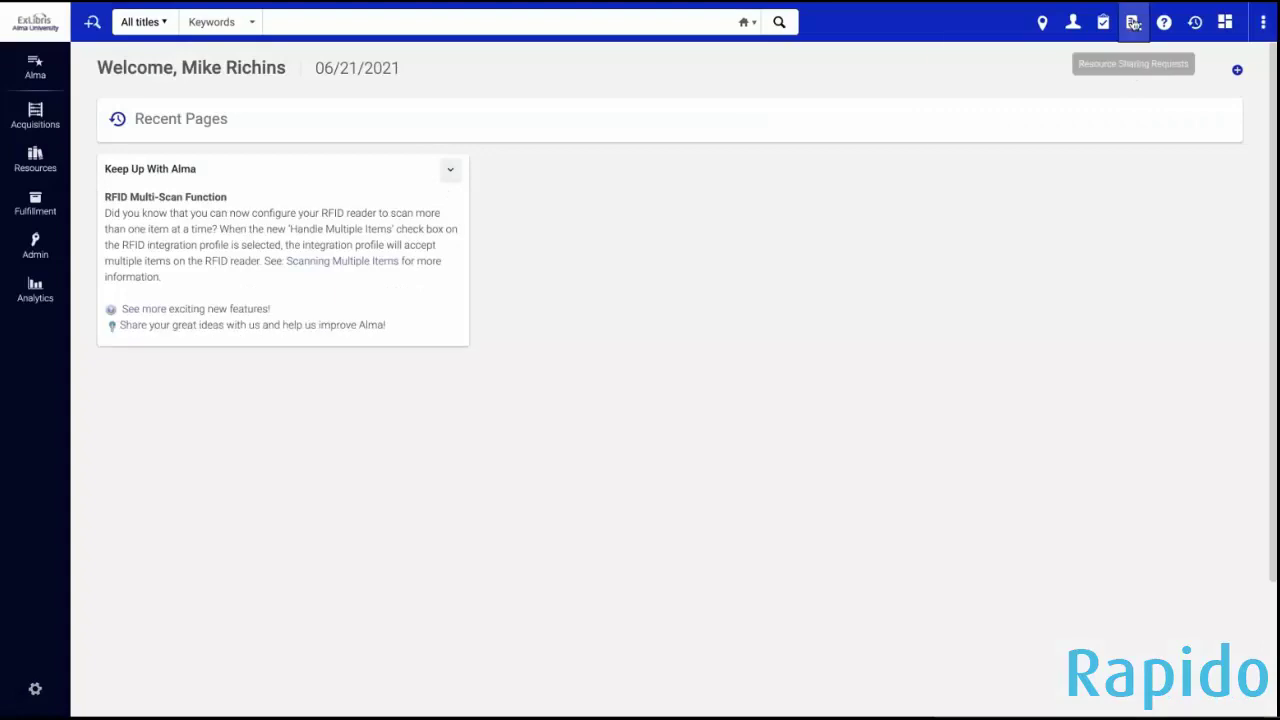
pyautogui.click(1133, 22)
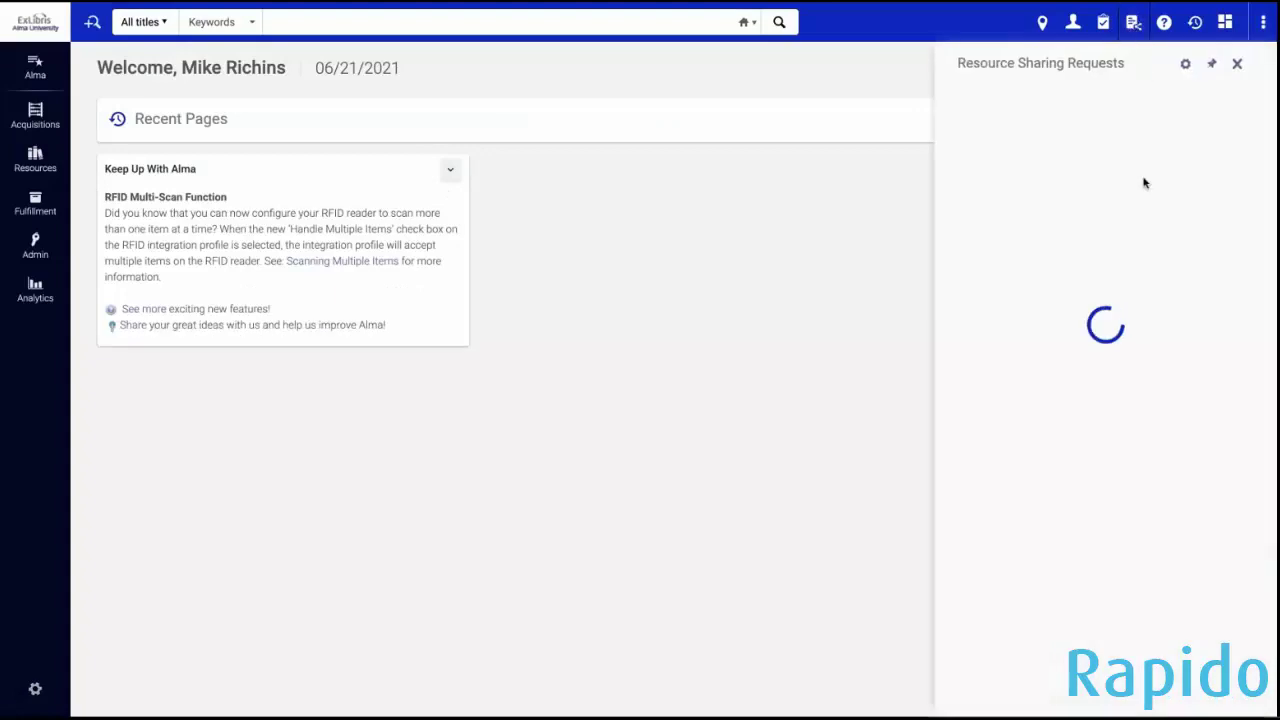